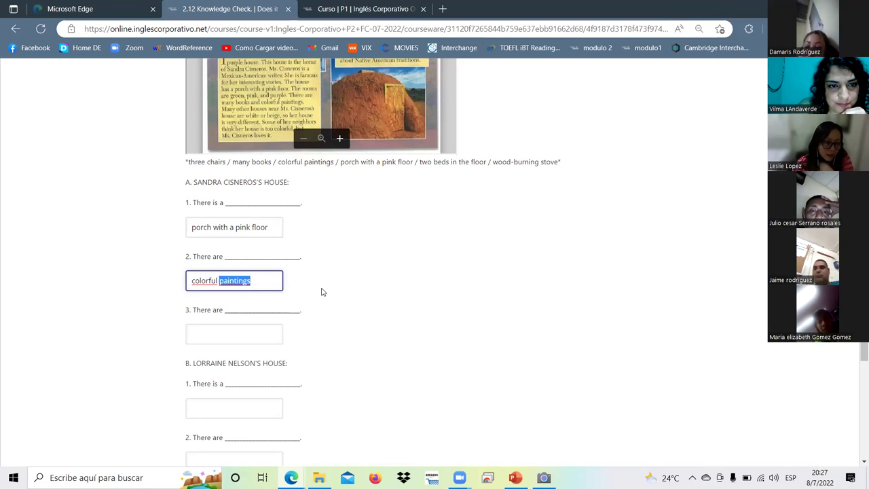
Step: Fill in section A, item 3 of the Knowledge Check with "many books"
click(322, 292)
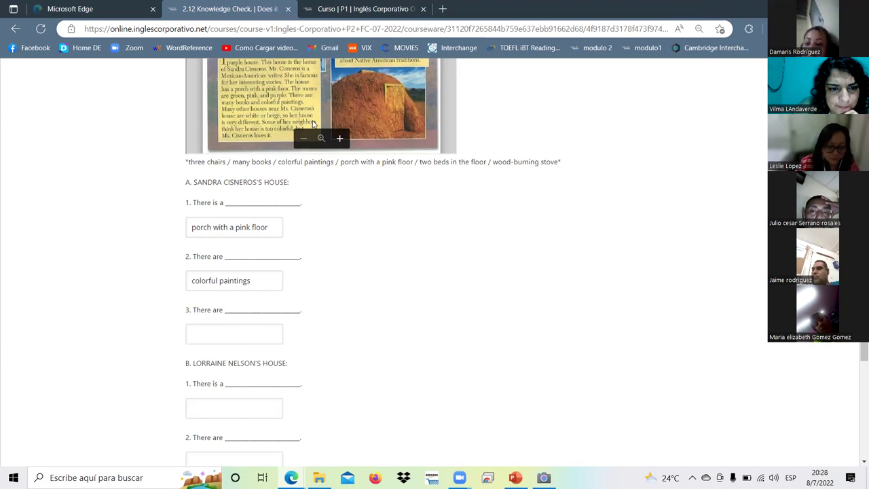
click(217, 329)
text(many books)
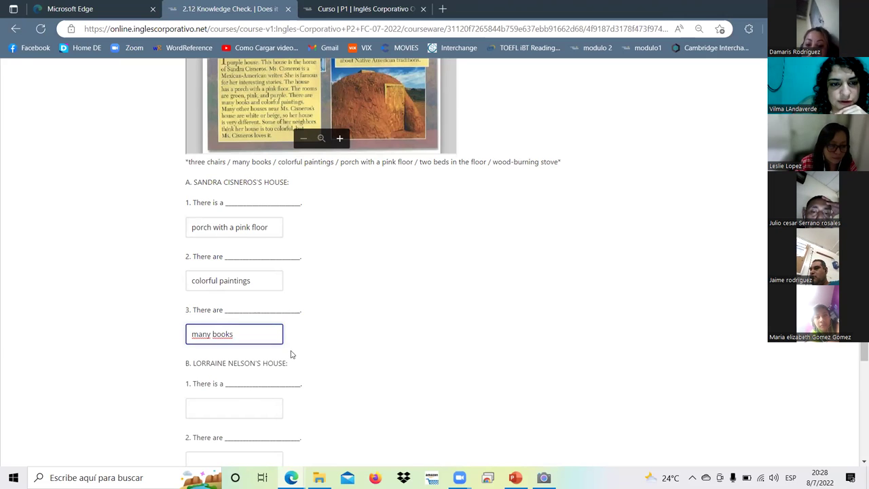
Step: Consult the reading passage and answer section B, item 1 with "wood-burning stoves"
scroll(290, 354, down, 1)
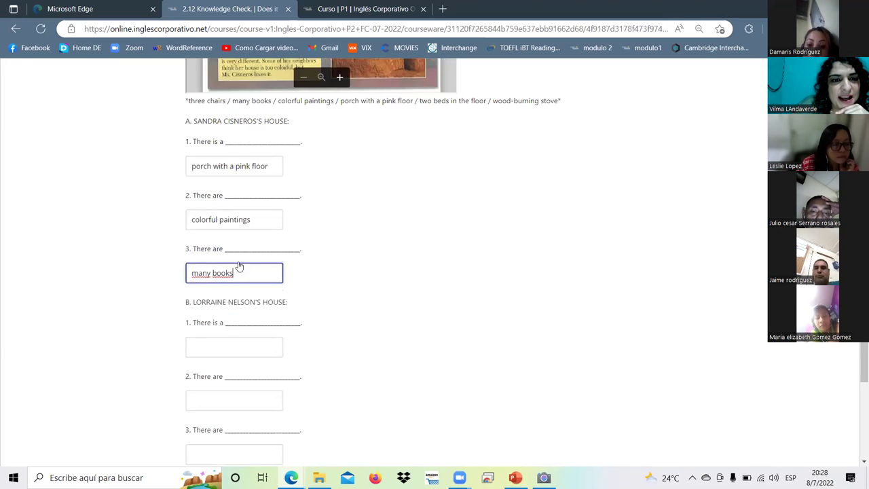
scroll(240, 268, down, 1)
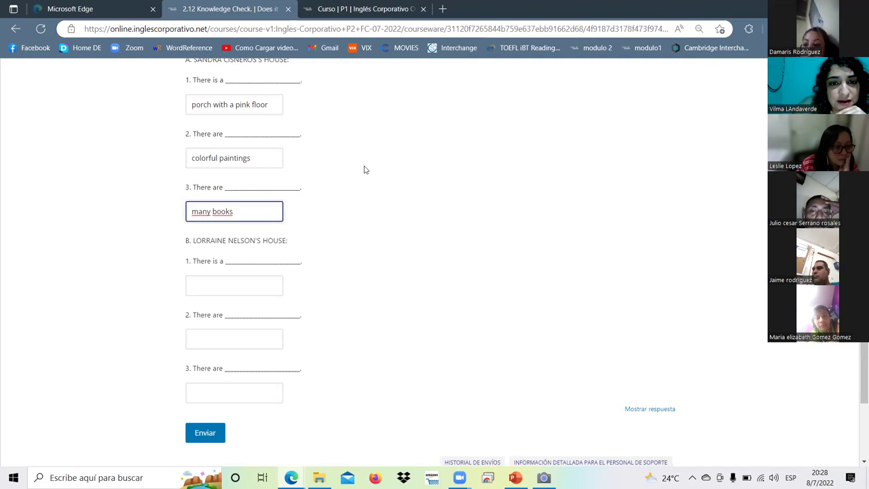
scroll(363, 170, up, 4)
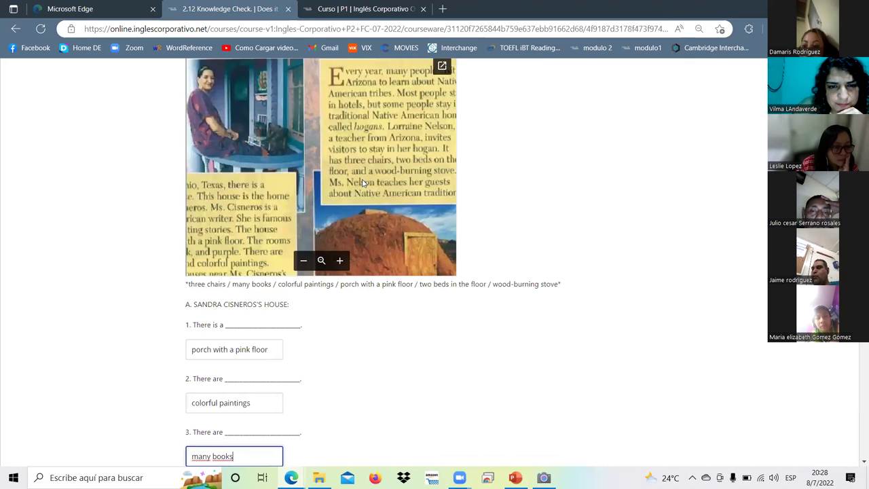
scroll(362, 179, down, 1)
scroll(388, 247, down, 1)
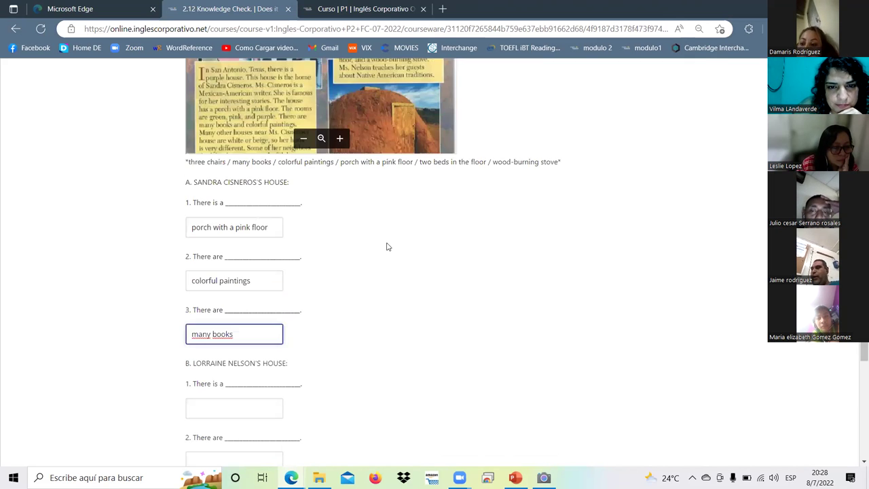
scroll(383, 246, up, 4)
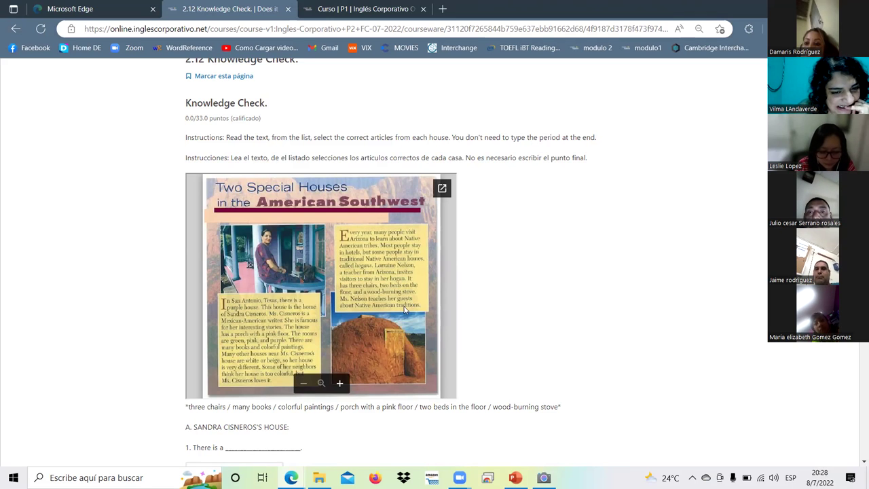
scroll(233, 387, down, 2)
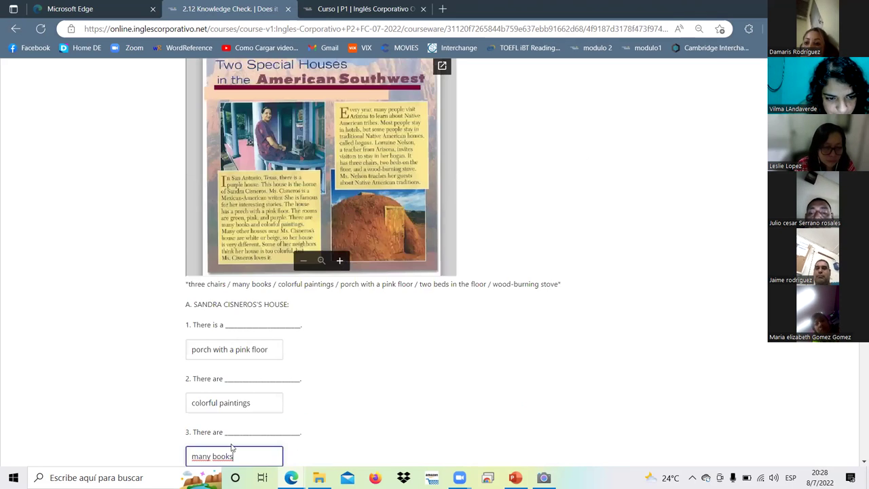
scroll(225, 399, down, 2)
click(226, 402)
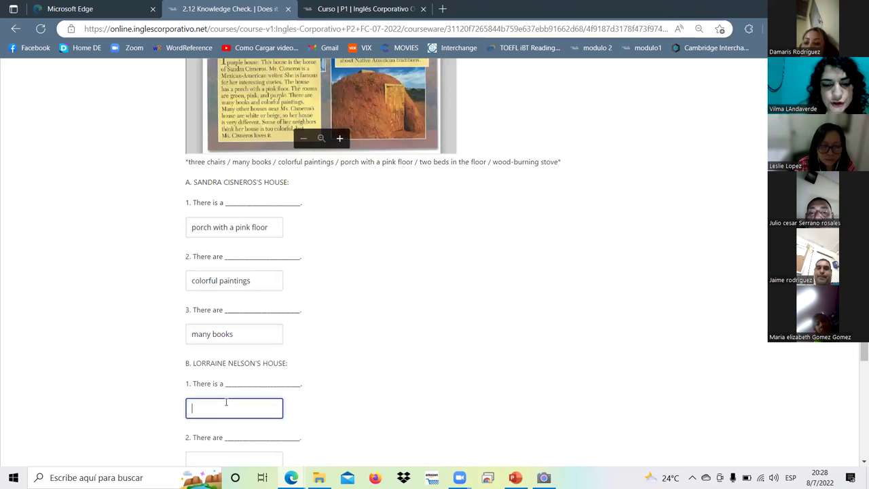
text(wood)
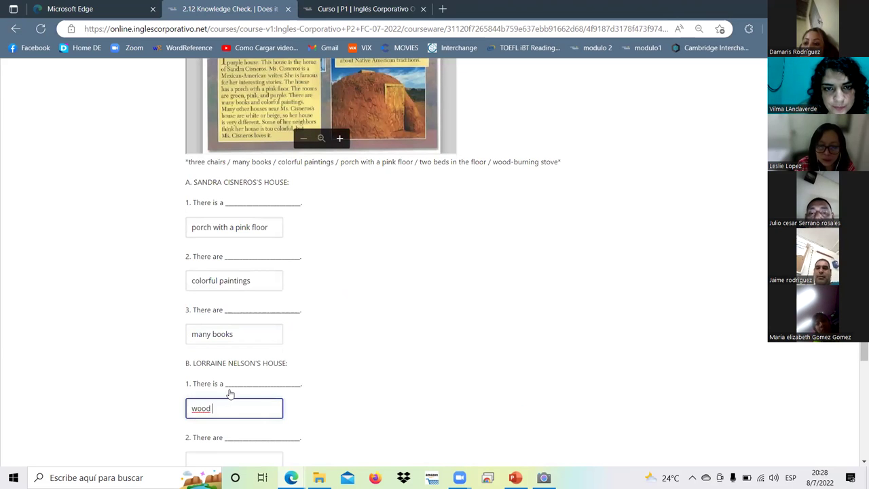
scroll(228, 390, up, 1)
scroll(231, 392, up, 3)
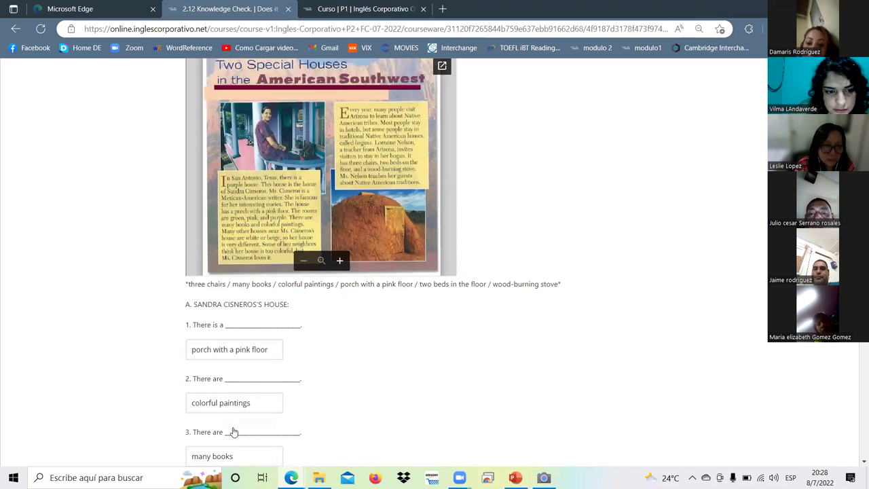
scroll(233, 432, down, 2)
text(wood-bu)
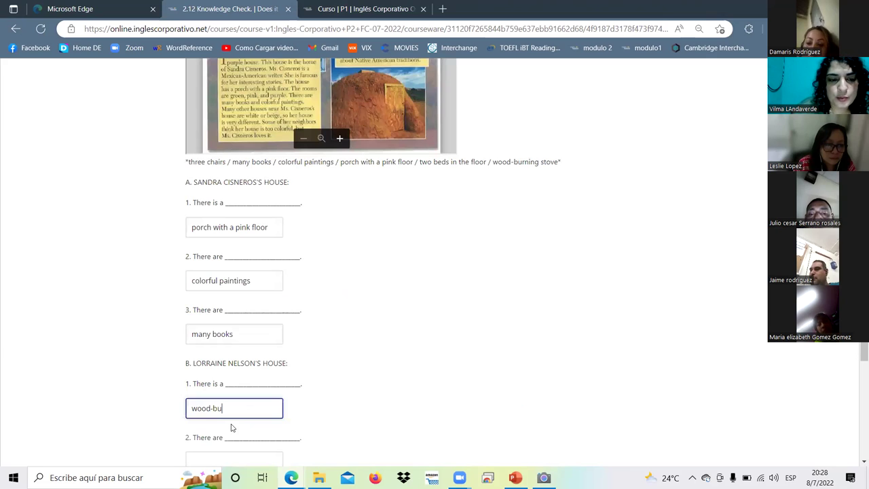
text(rning stoves)
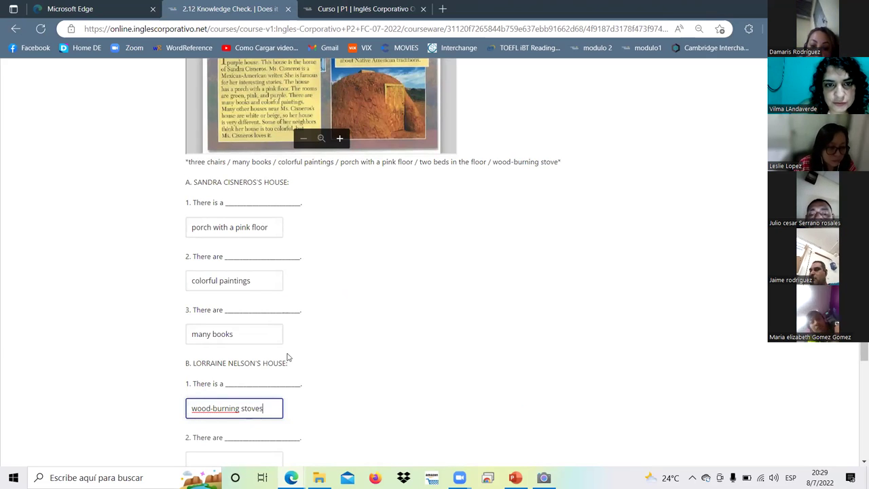
Step: Check the passage wording and correct section B, item 1 to the singular "wood-burning stove"
scroll(409, 292, up, 3)
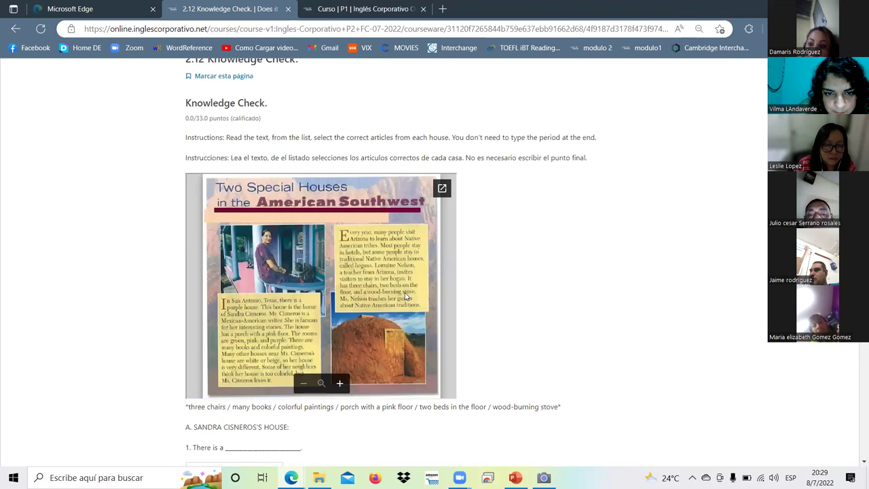
scroll(403, 295, down, 1)
scroll(403, 296, down, 2)
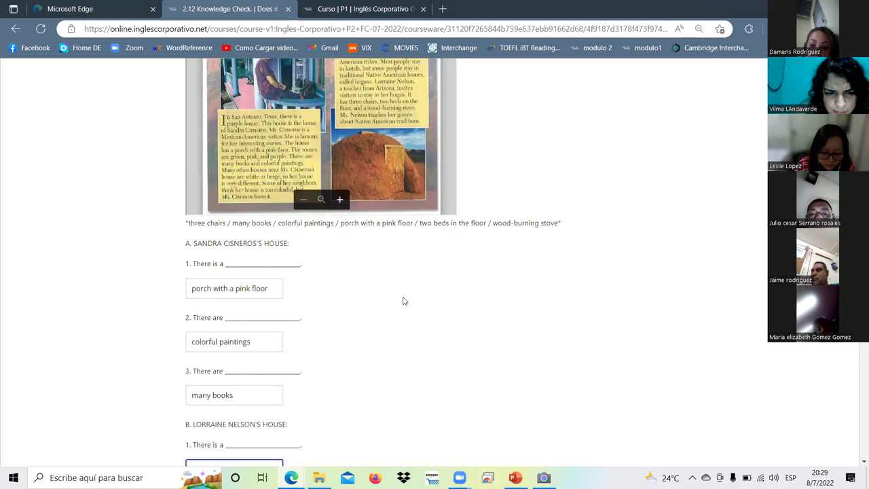
scroll(403, 301, down, 2)
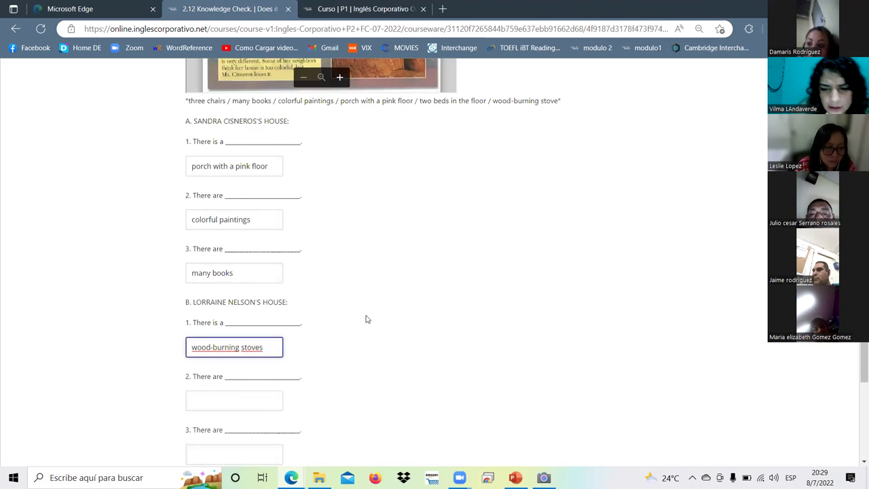
key(BackSpace)
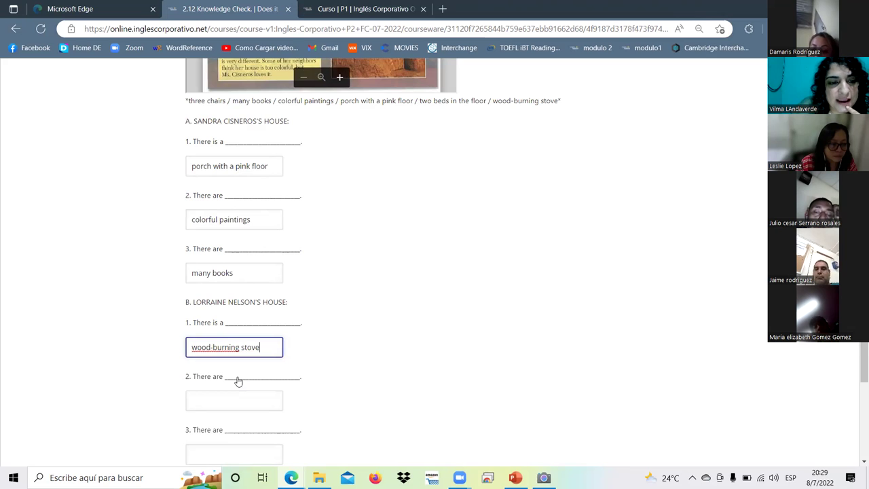
Step: Consult the passage and answer section B, item 2 with "three chairs"
scroll(250, 354, down, 1)
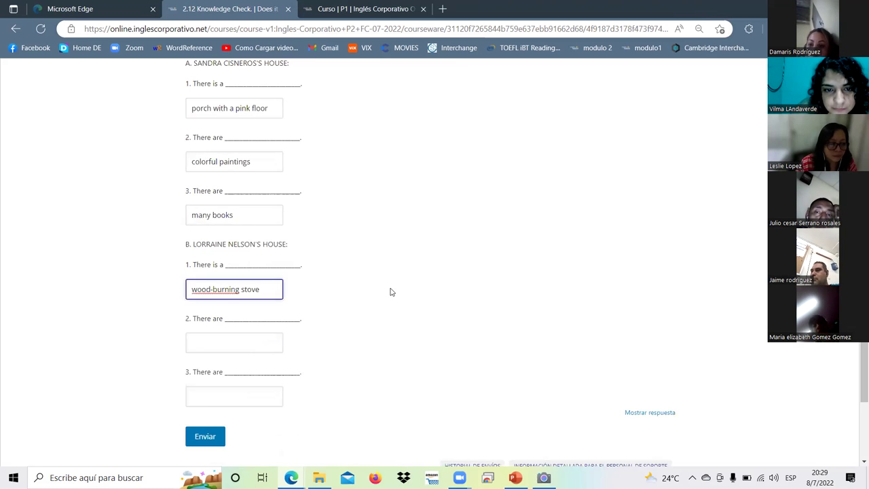
scroll(389, 291, up, 5)
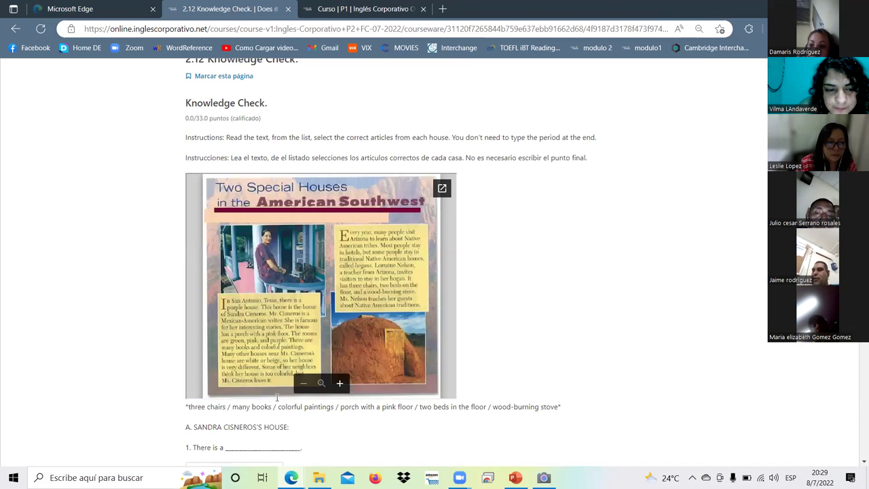
scroll(211, 445, down, 3)
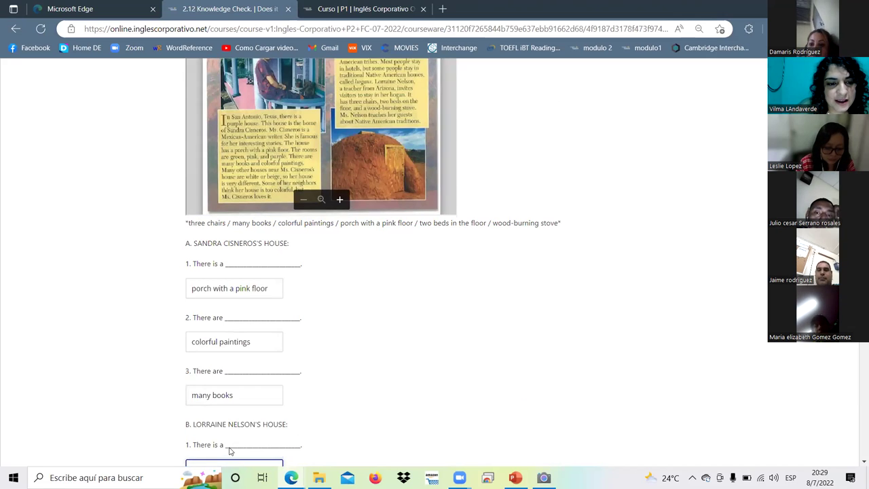
text(wood-burning stove)
scroll(232, 333, down, 2)
click(232, 333)
text(three)
text(chairds)
key(BackSpace)
key(BackSpace)
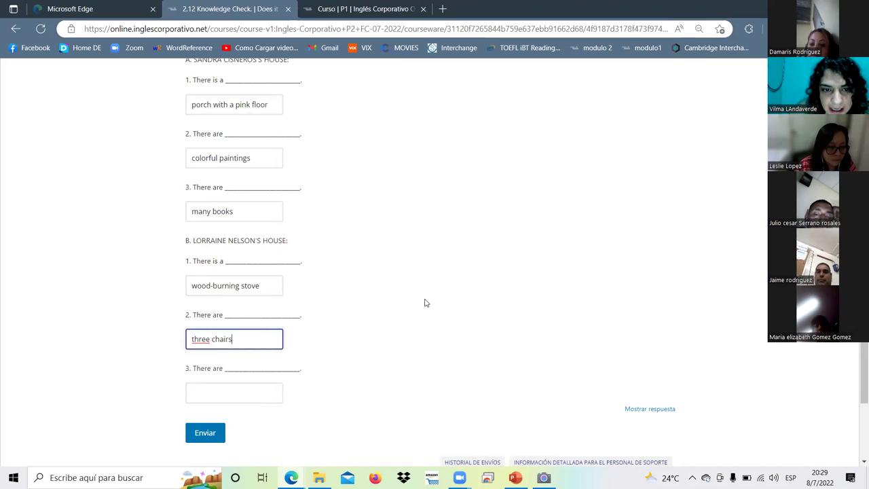
scroll(428, 304, up, 5)
text(s)
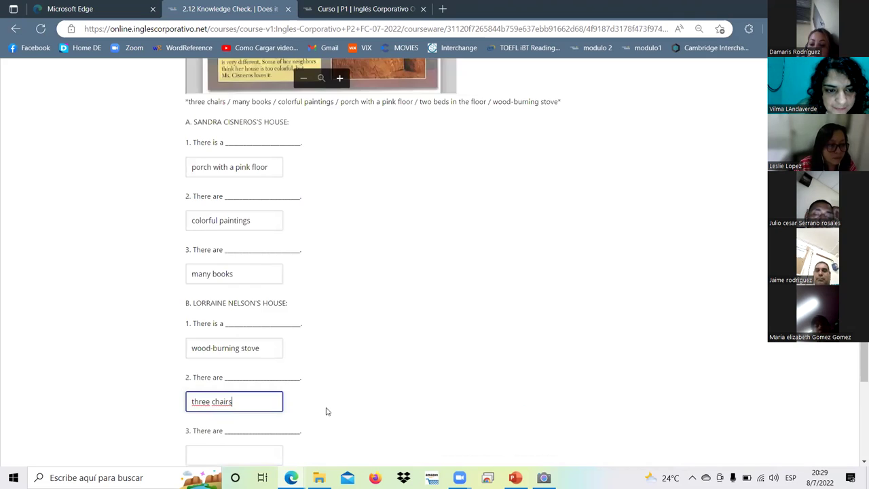
Step: Answer section B, item 3 with "two beds on the floor" and submit the Knowledge Check
scroll(326, 411, down, 1)
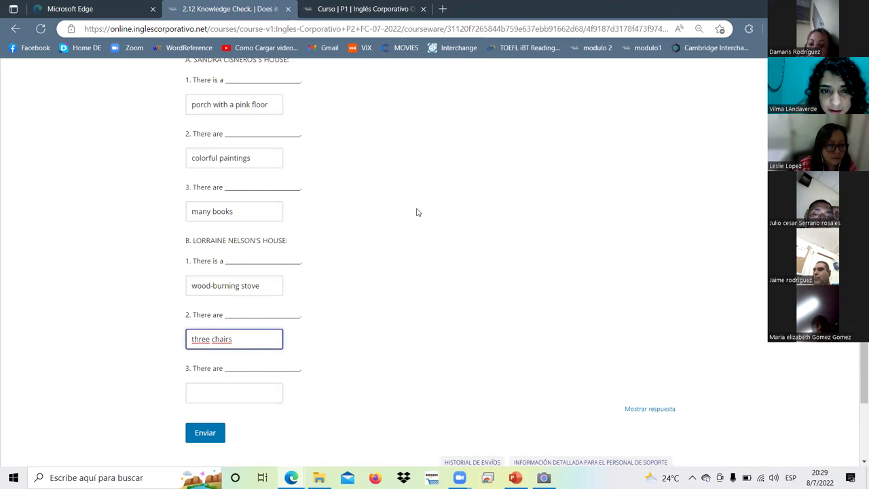
scroll(418, 213, up, 4)
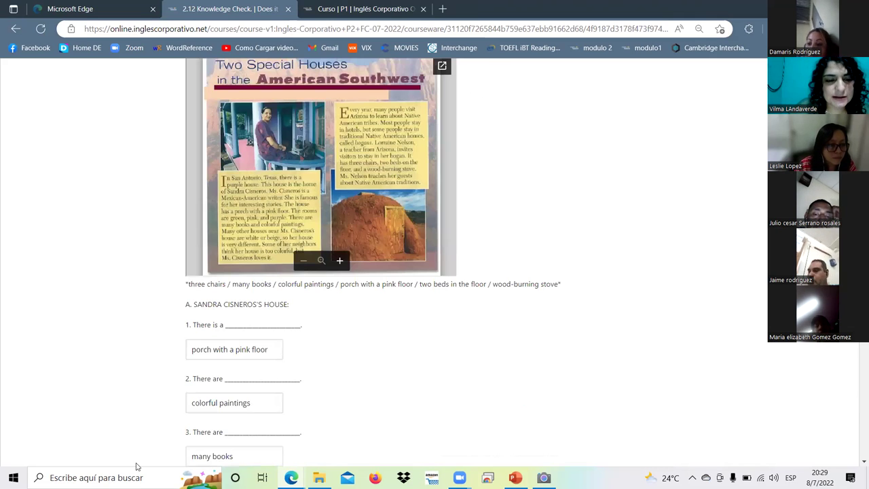
scroll(209, 445, down, 3)
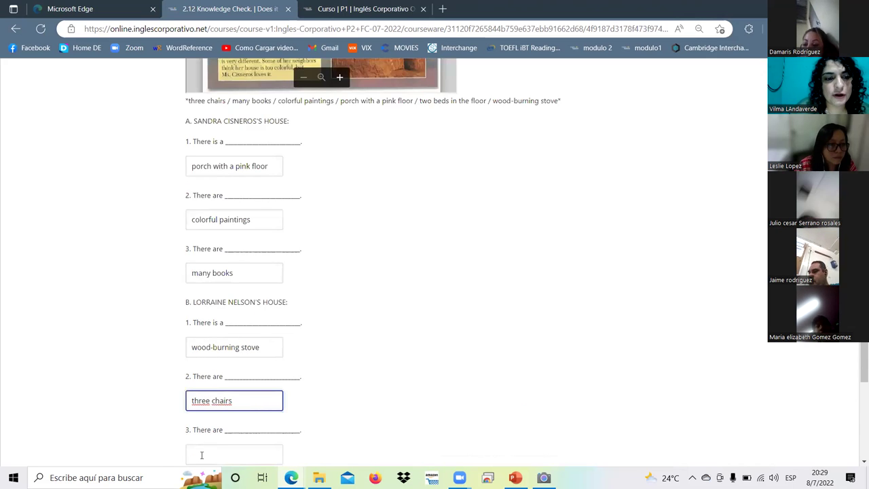
click(202, 455)
text(t)
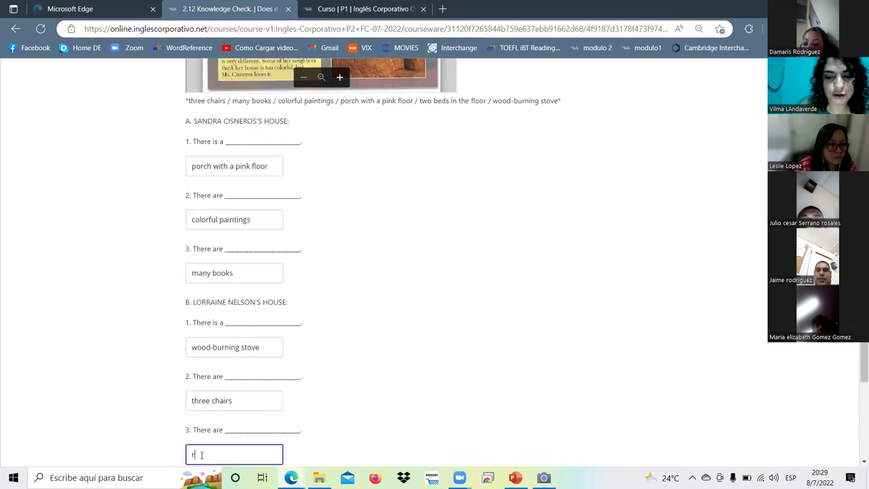
text(wo beds on the floor)
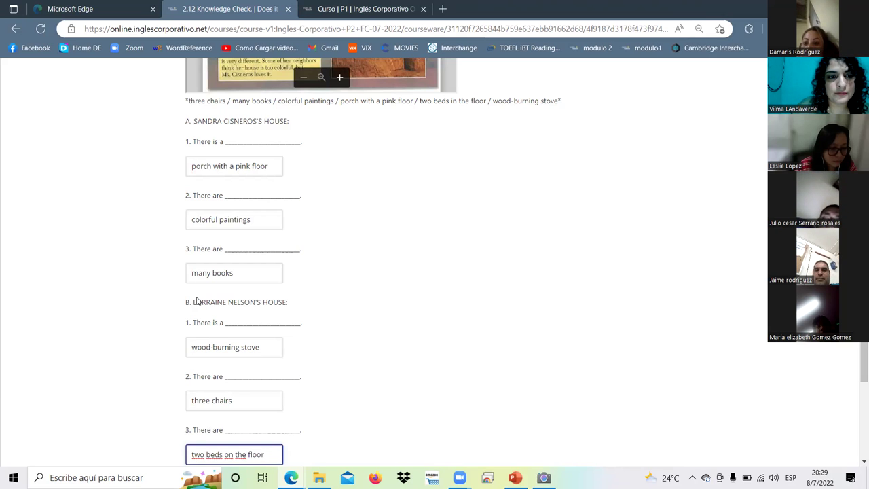
scroll(197, 300, down, 3)
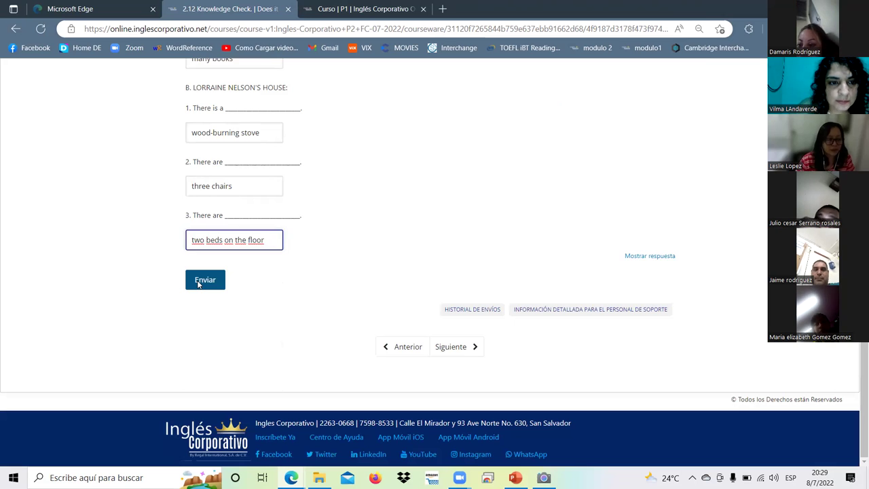
click(198, 284)
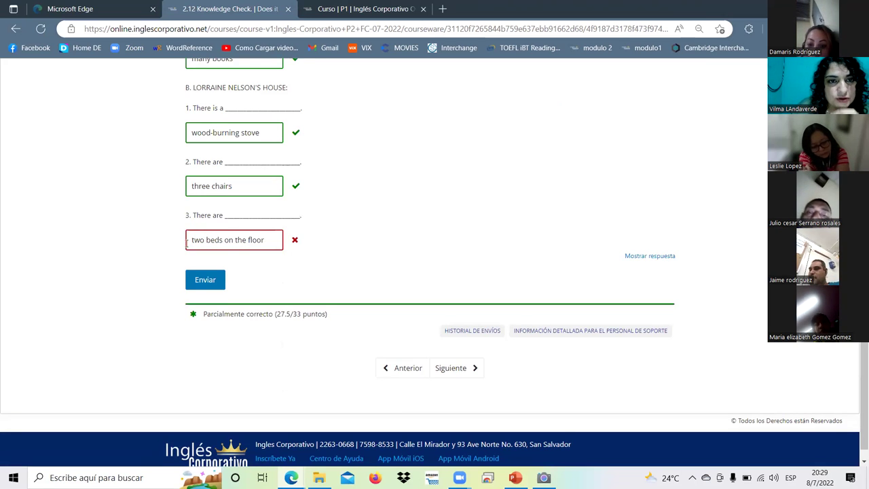
Step: Capitalize the first letter of section B, item 3 to read "Two beds on the floor" and resubmit the answers
key(shift+Tab)
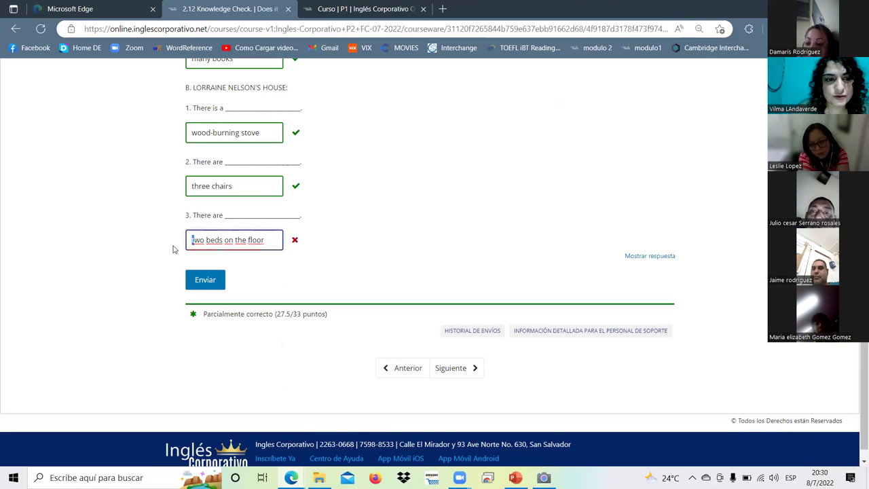
key(Delete)
text(T)
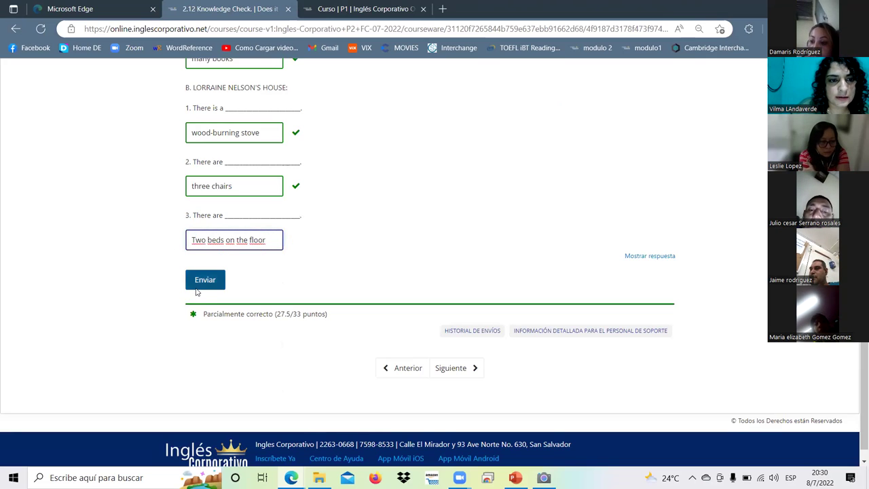
click(197, 291)
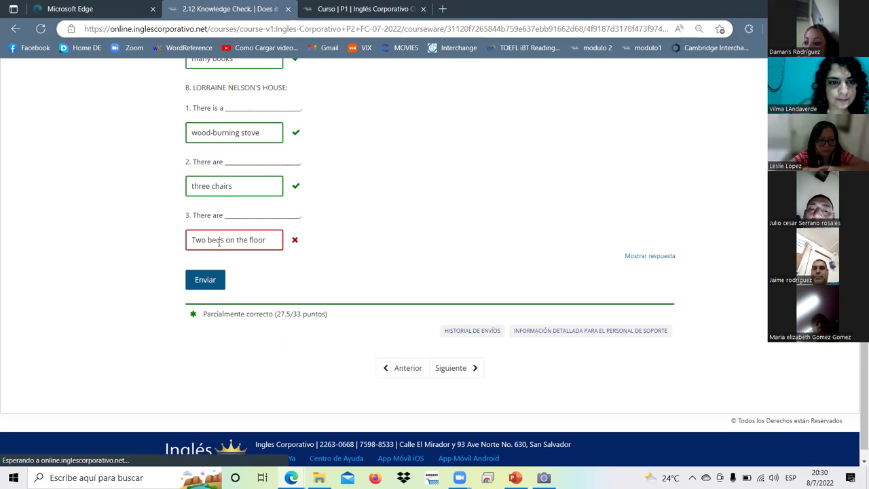
Step: Recheck the reading passage and change section B, item 3 to the lowercase "two beds on the floor"
scroll(285, 262, up, 5)
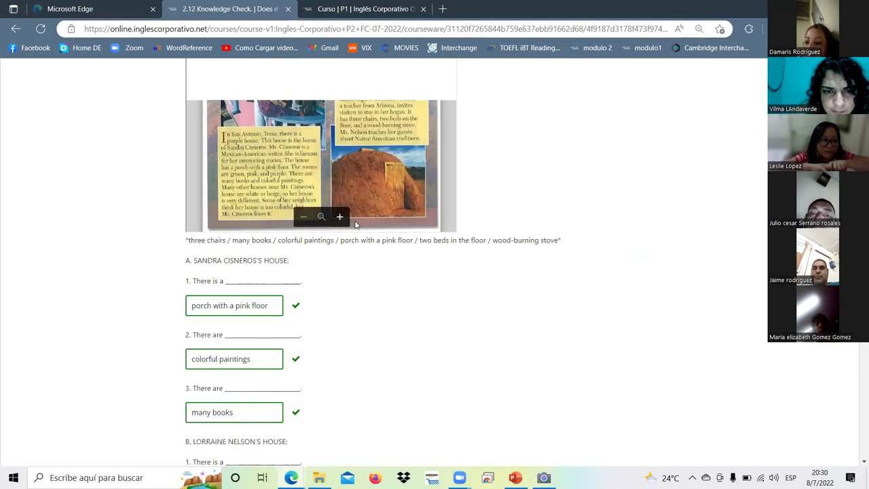
scroll(380, 218, up, 1)
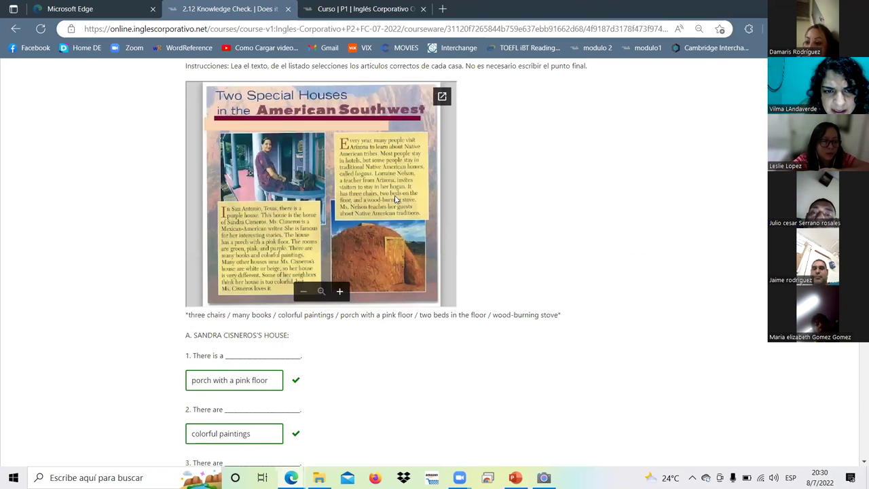
scroll(396, 199, down, 1)
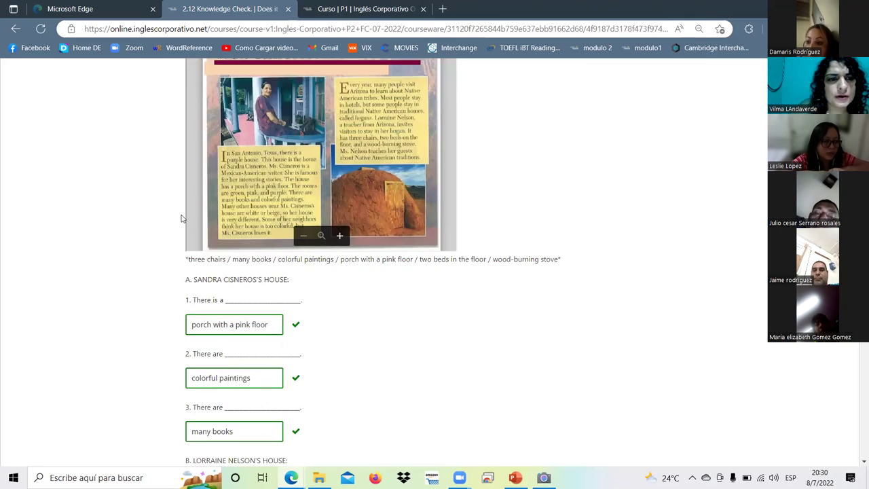
scroll(183, 218, down, 5)
click(201, 218)
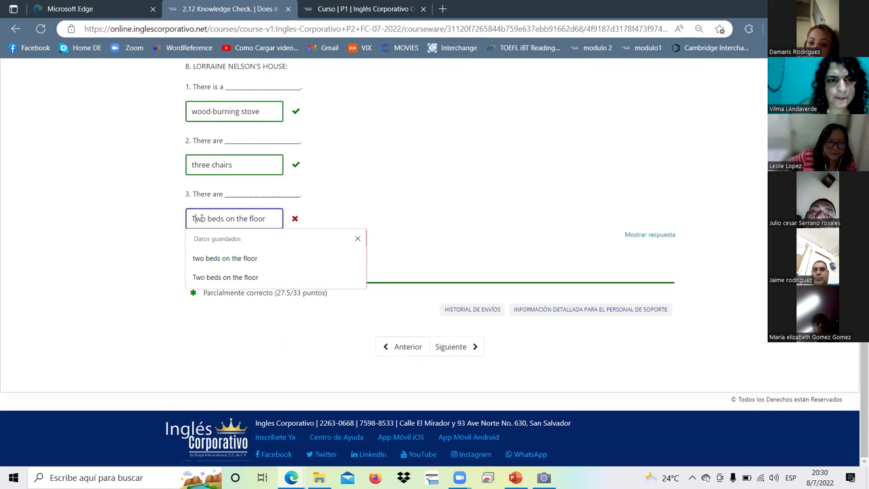
key(BackSpace)
text(t00)
key(BackSpace)
key(BackSpace)
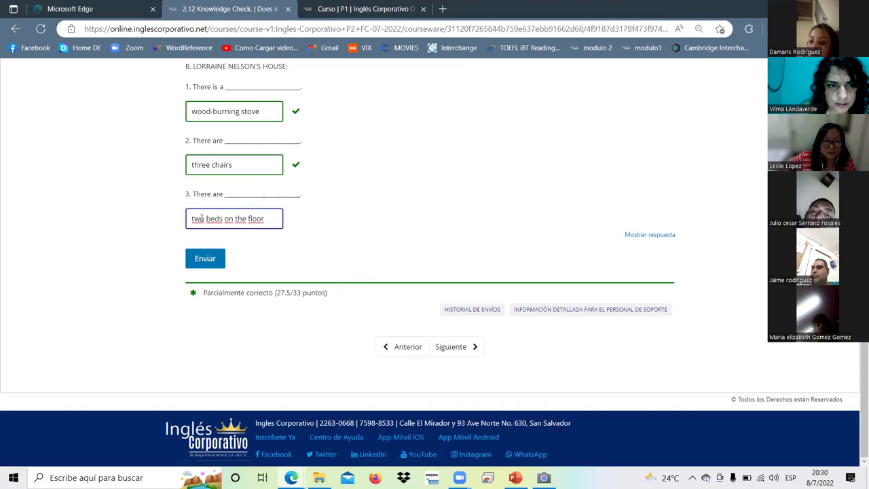
key(Right)
key(Right)
key(Right)
key(Right)
key(Right)
key(Right)
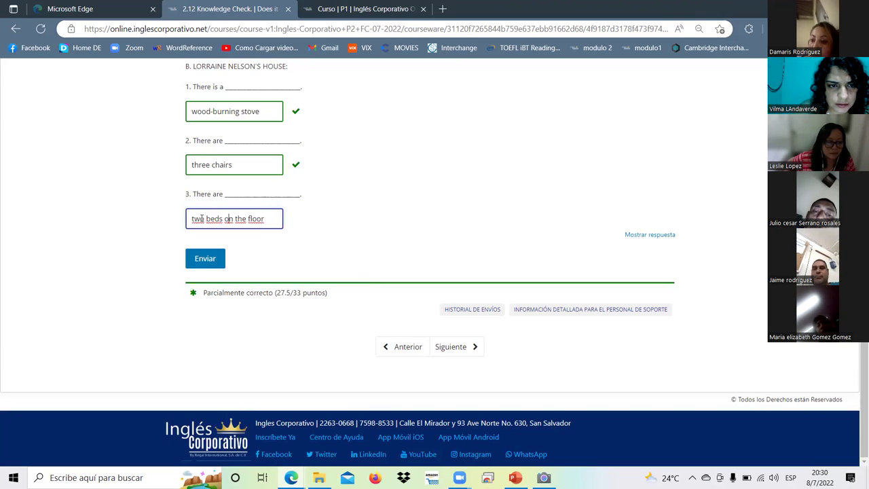
key(Right)
key(Right)
key(Right)
key(Right)
key(Right)
key(Right)
key(Right)
key(Right)
key(Right)
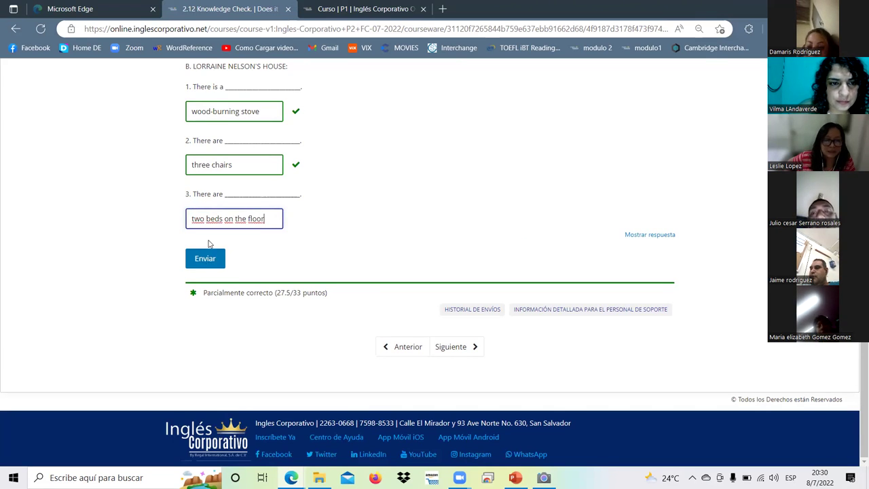
Step: Compare section B, item 3 with the word list, change it to "two beds in the floor" and resubmit the answers
scroll(233, 214, up, 3)
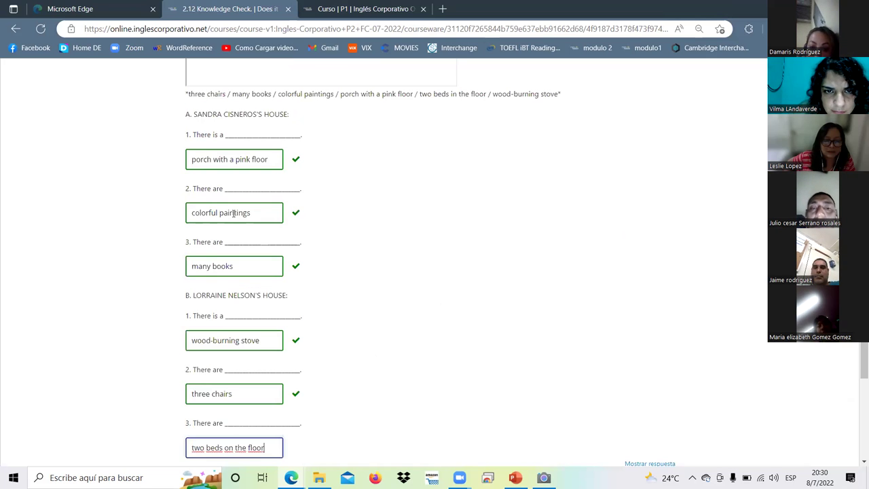
scroll(233, 213, up, 2)
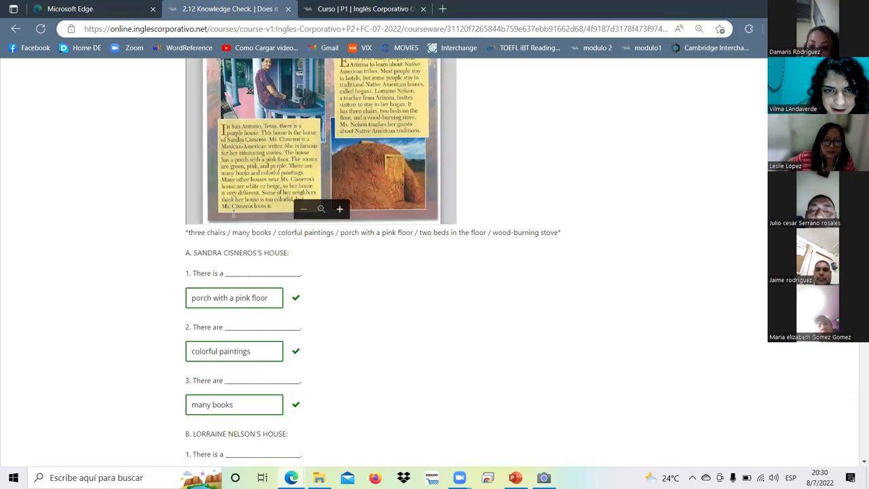
scroll(233, 215, up, 1)
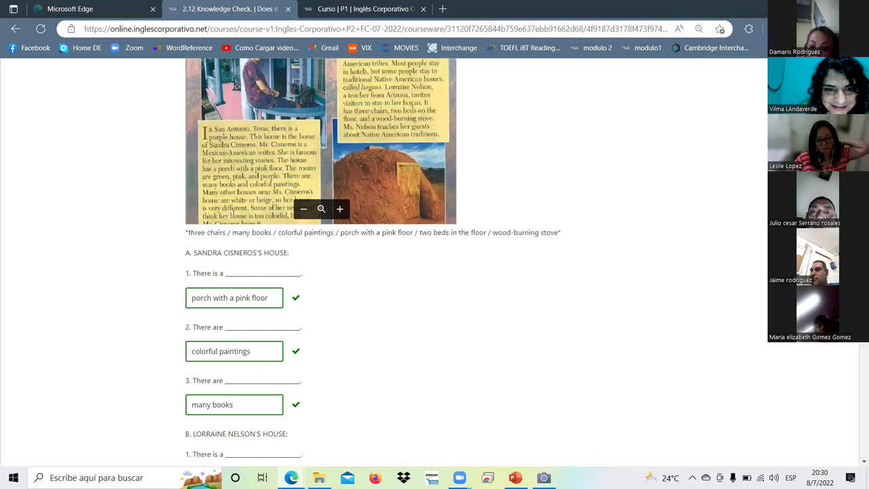
scroll(234, 215, down, 1)
scroll(234, 215, down, 1)
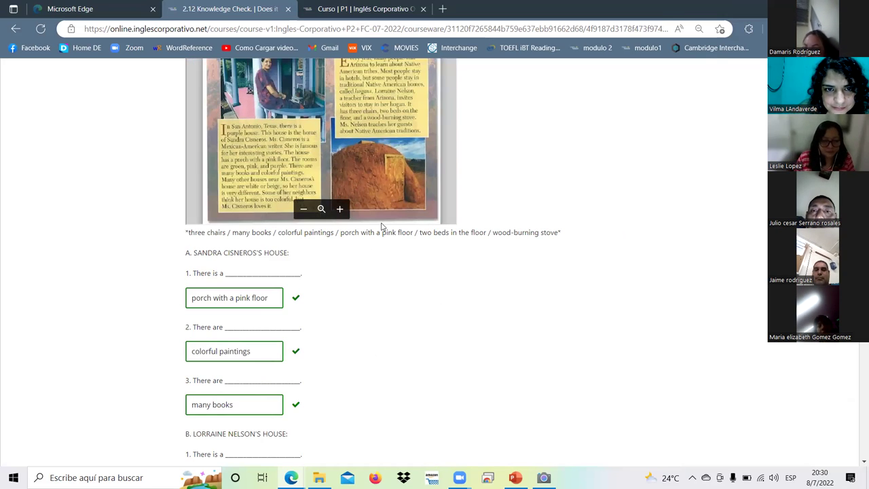
scroll(397, 161, up, 1)
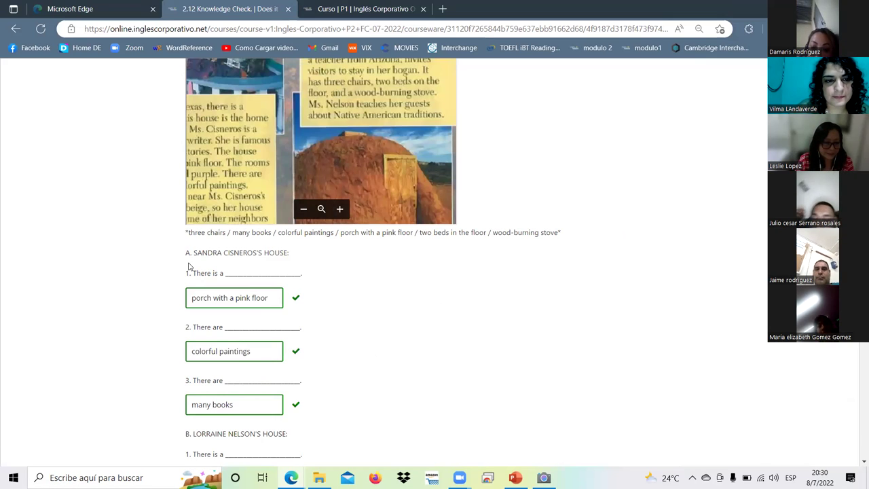
scroll(189, 267, down, 5)
click(227, 281)
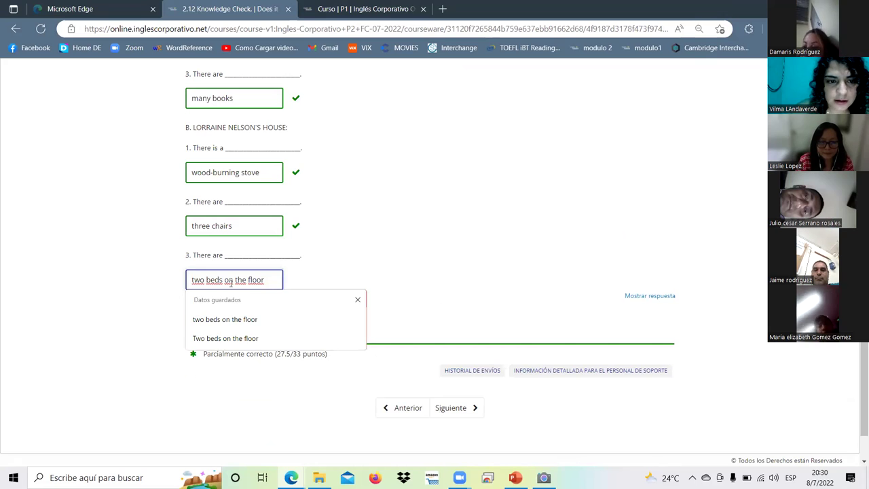
click(230, 282)
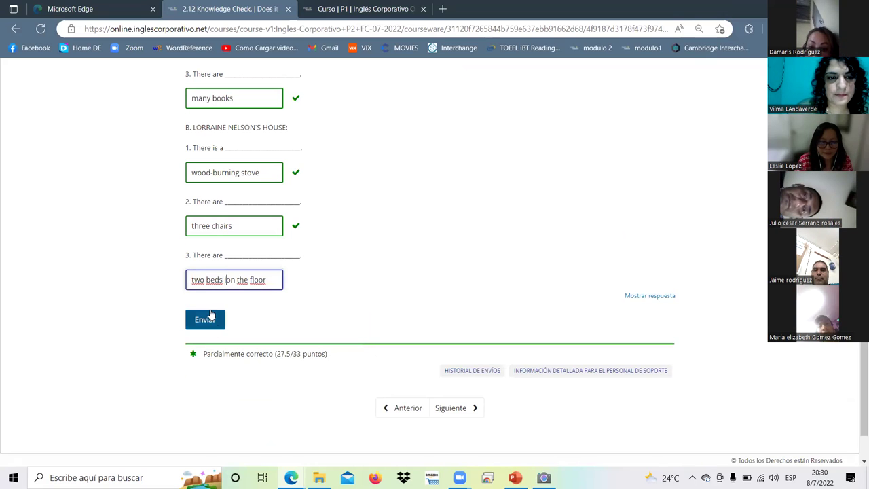
key(Delete)
text(i)
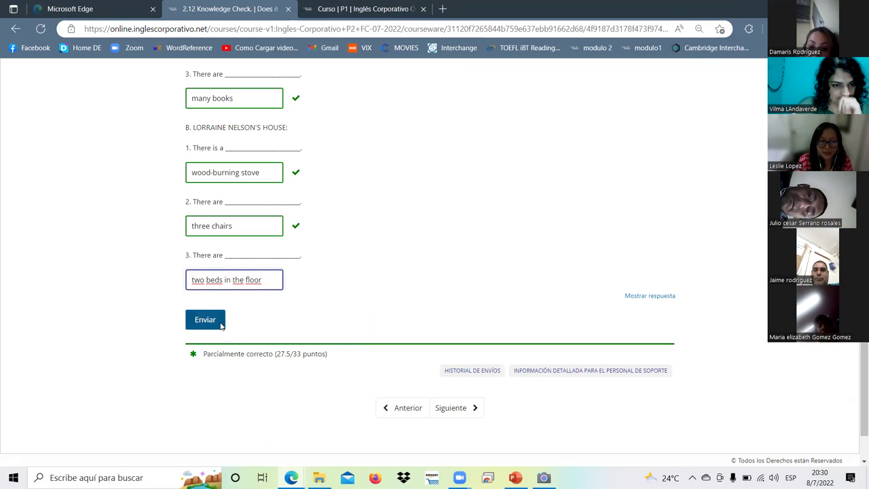
click(221, 325)
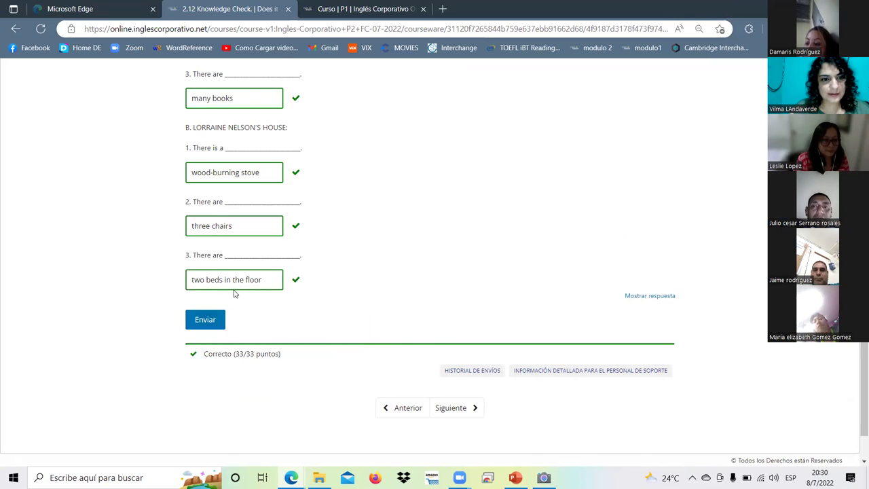
Step: Review the graded answers for both houses and the overall score of the Knowledge Check
scroll(234, 290, up, 1)
scroll(476, 305, up, 2)
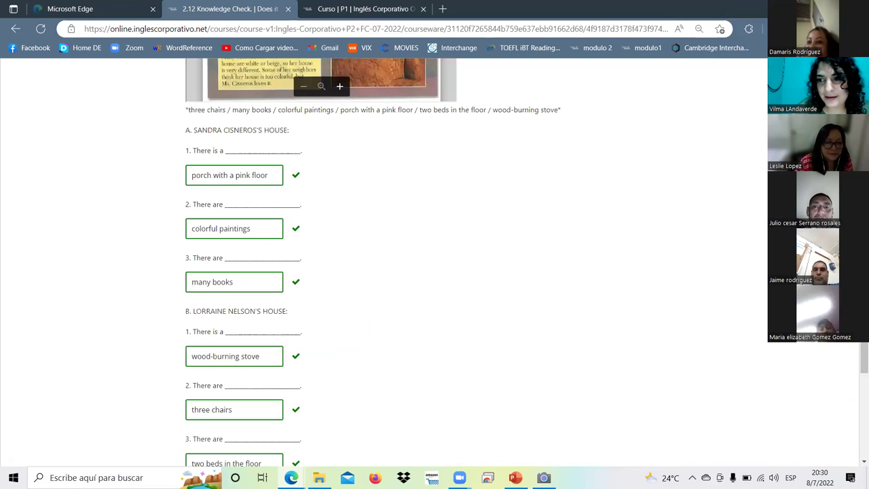
scroll(737, 200, down, 1)
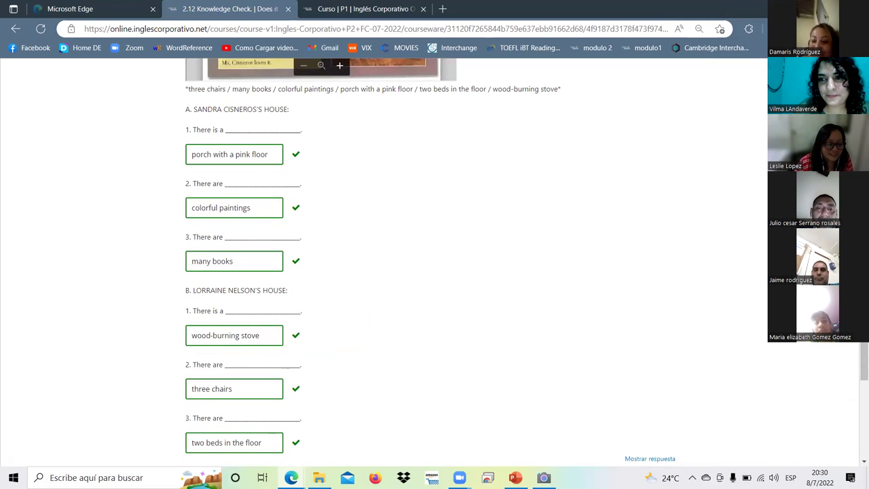
scroll(473, 263, down, 1)
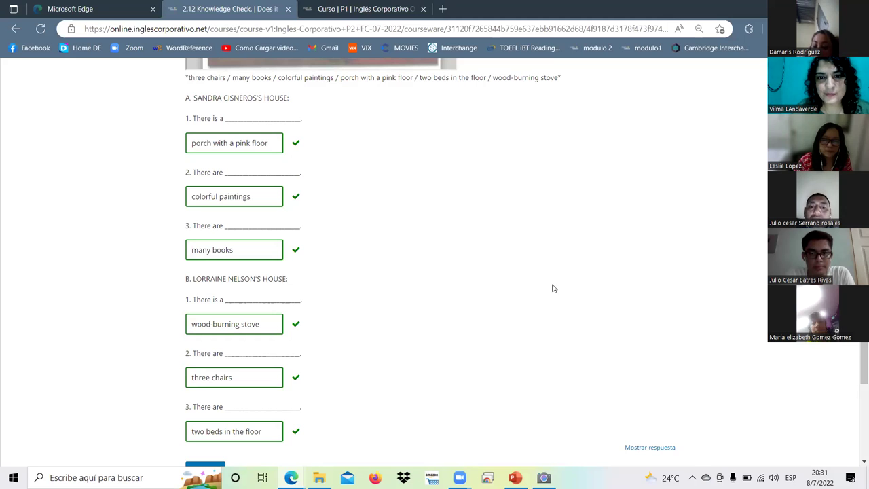
scroll(669, 215, up, 5)
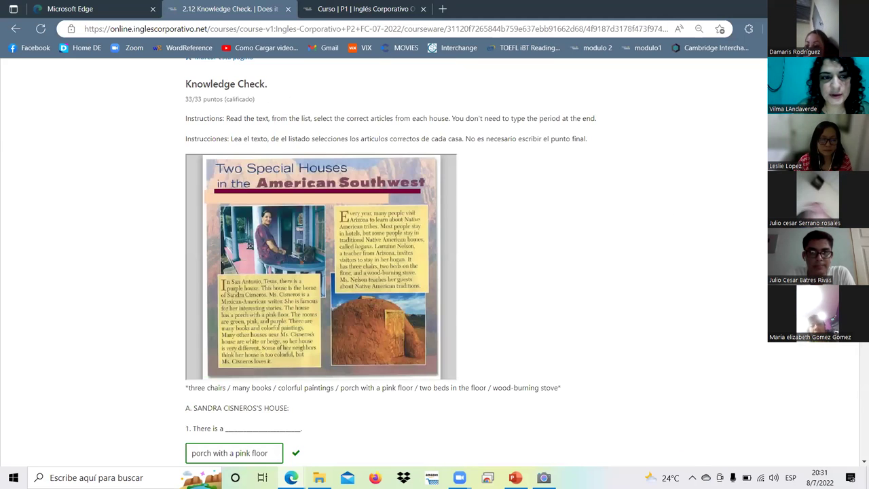
scroll(384, 272, up, 3)
Step: Go on to the 3.0 Lesson Objective page and return to the 2.12 Knowledge Check
key(F5)
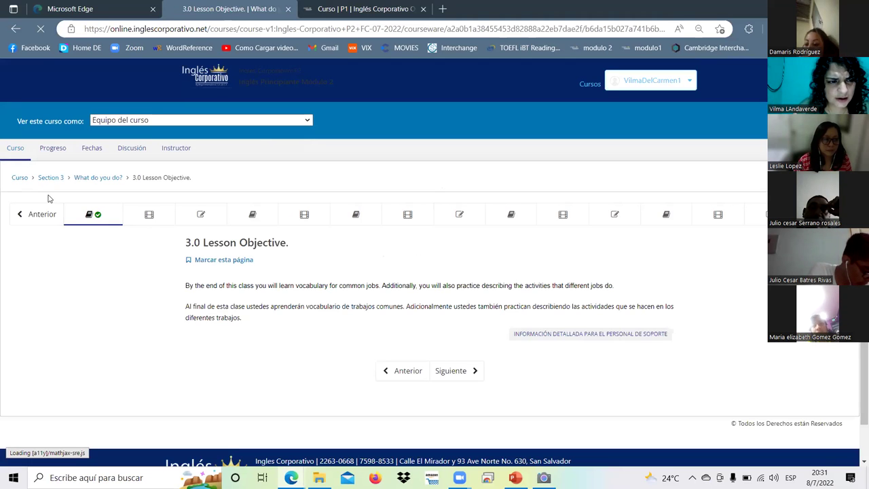
click(32, 216)
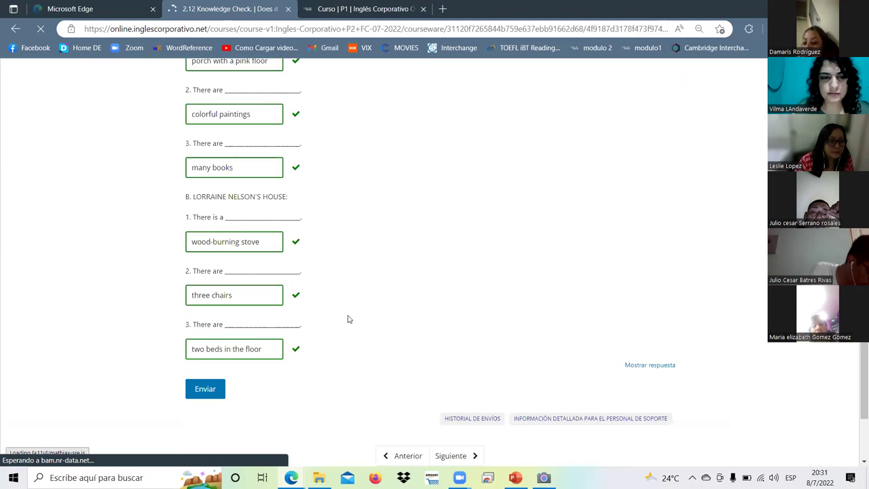
scroll(348, 320, down, 2)
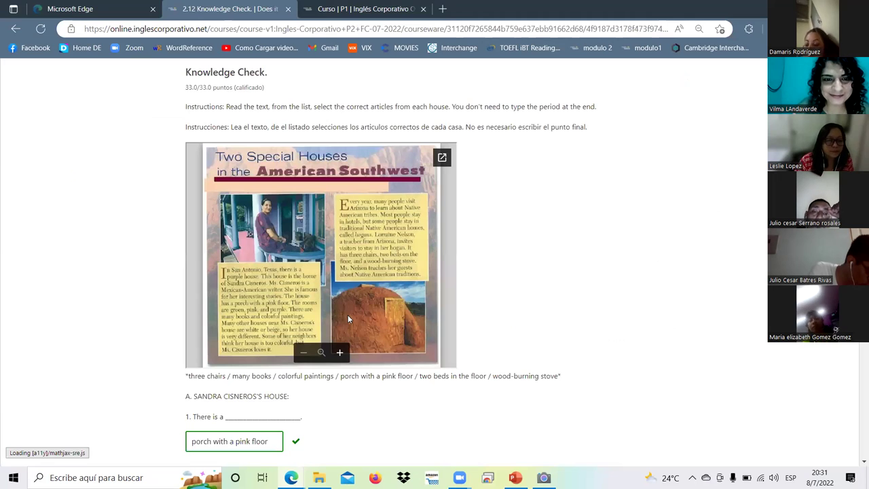
scroll(366, 311, up, 1)
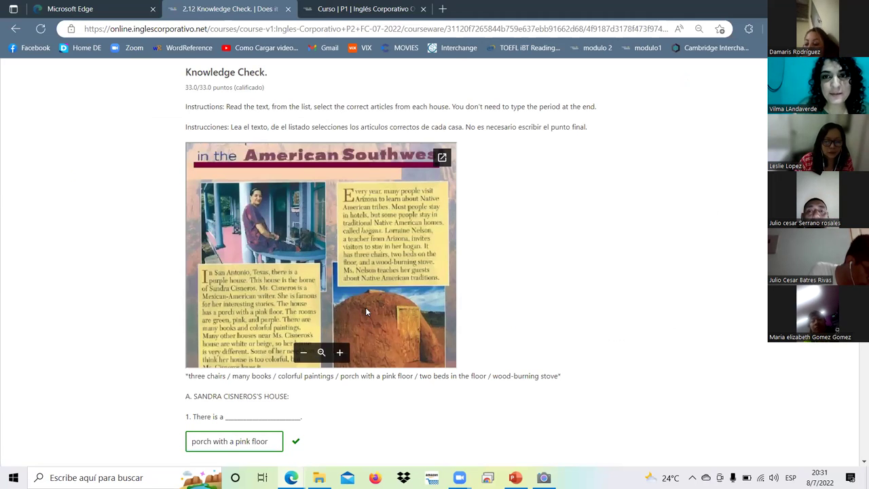
scroll(365, 310, down, 3)
scroll(465, 269, up, 3)
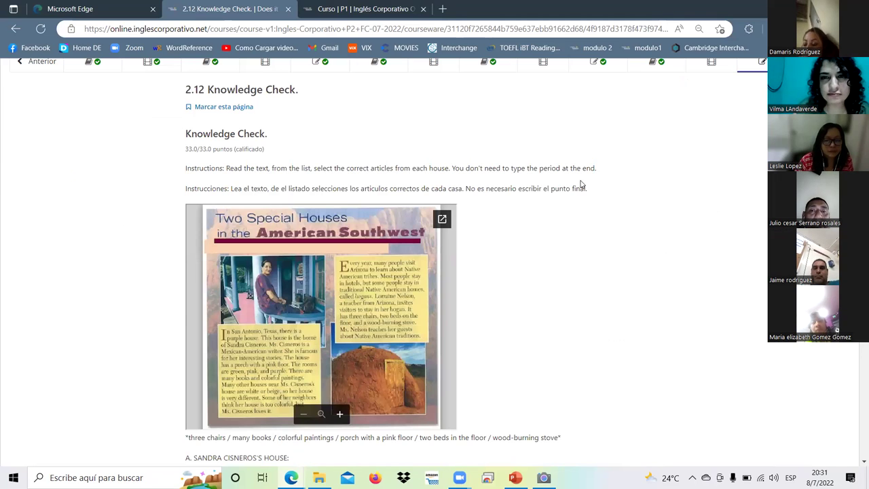
scroll(588, 126, up, 3)
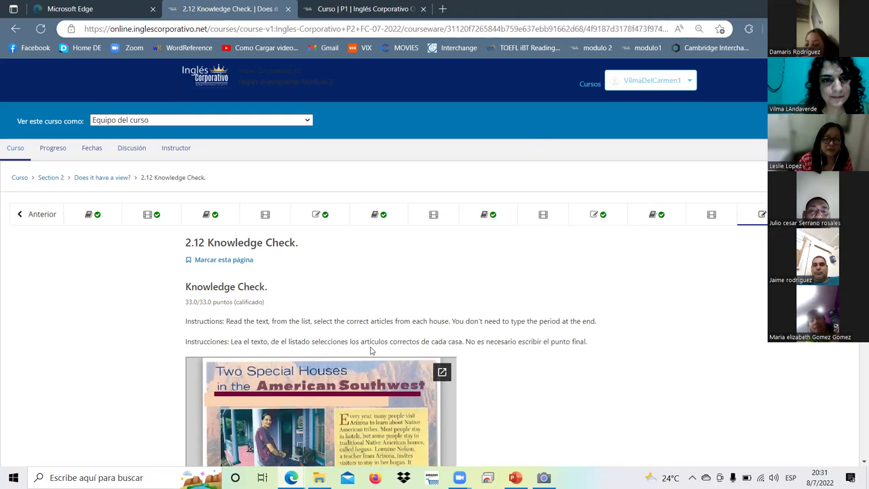
key(alt+Tab)
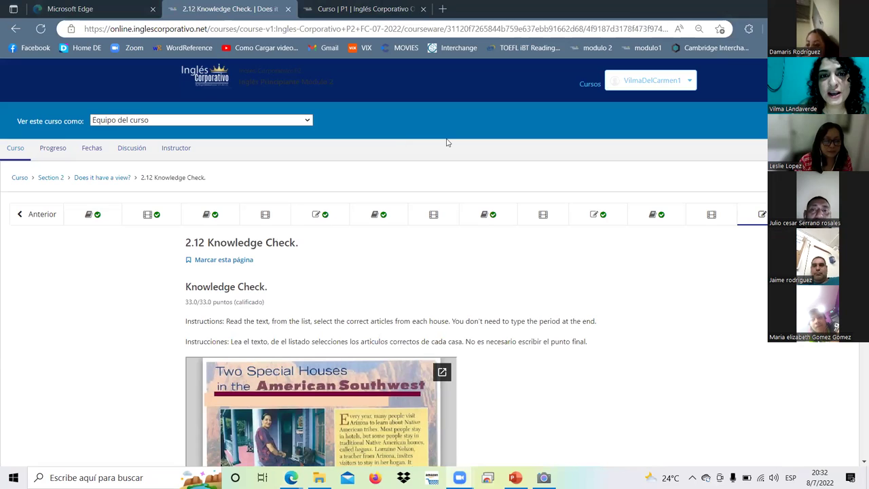
key(Tab)
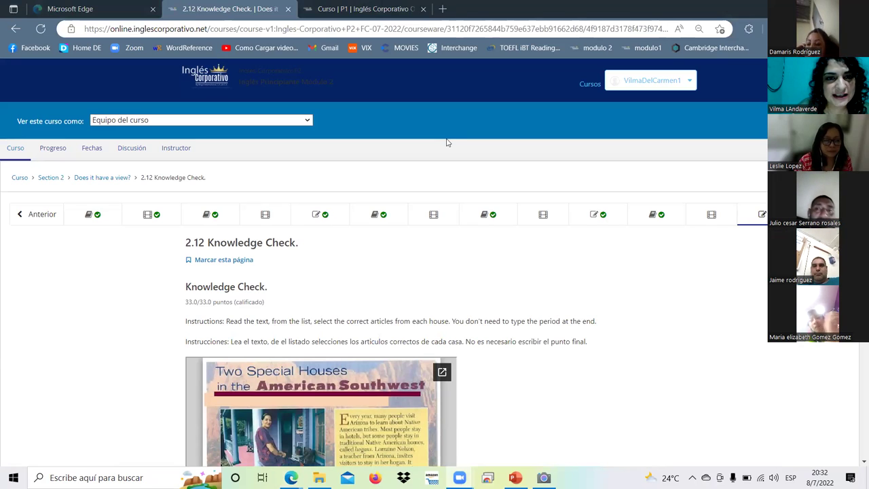